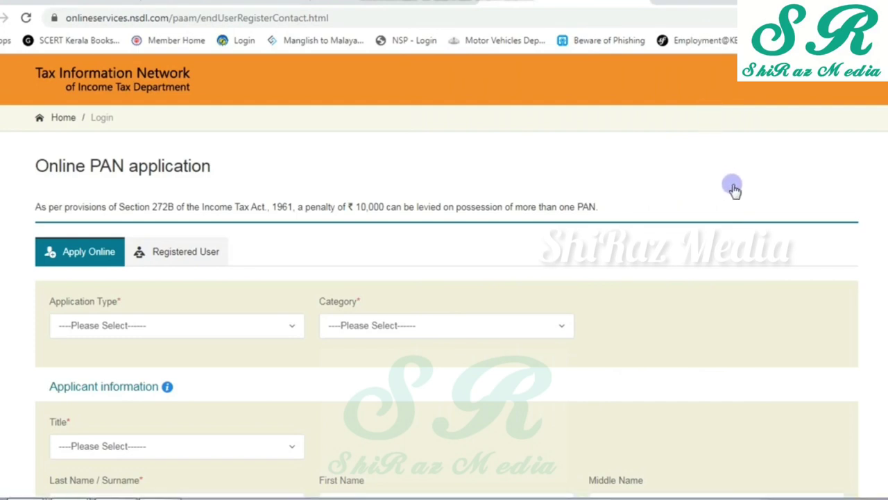
# - Choose Changes or Correction as the application type and INDIVIDUAL as the category
pyautogui.scroll(-1, 847, 185)
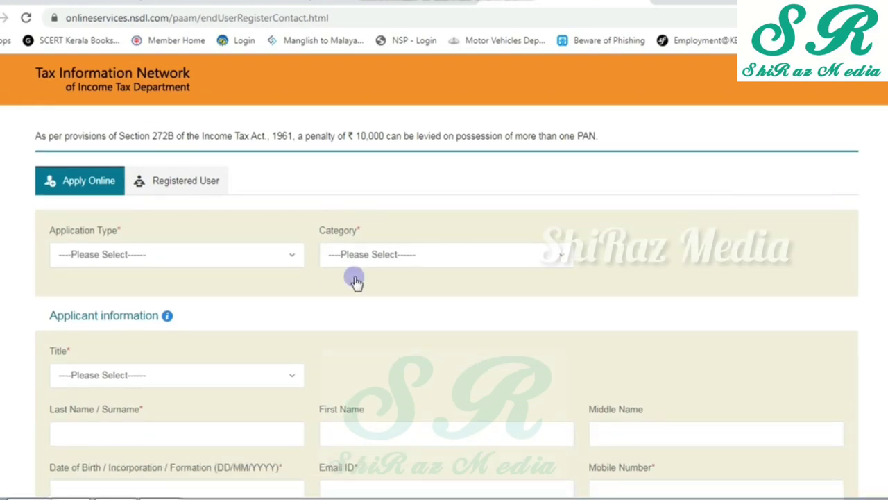
pyautogui.click(289, 257)
pyautogui.click(186, 368)
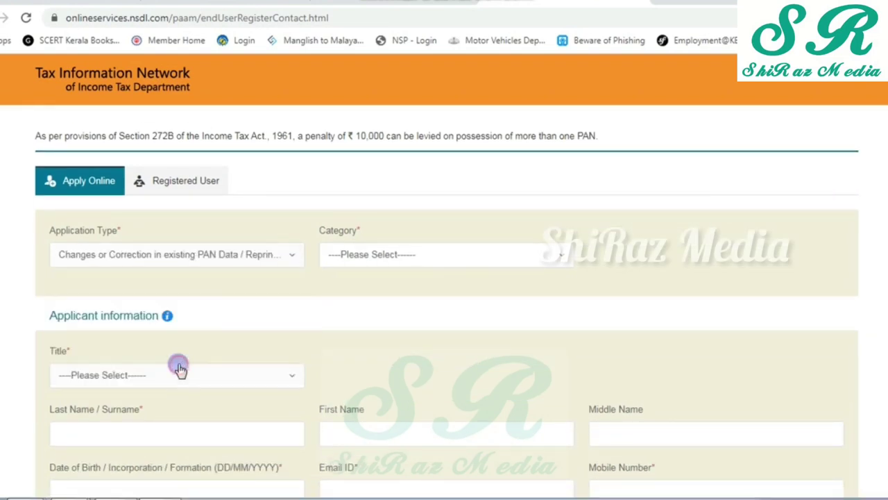
pyautogui.click(420, 258)
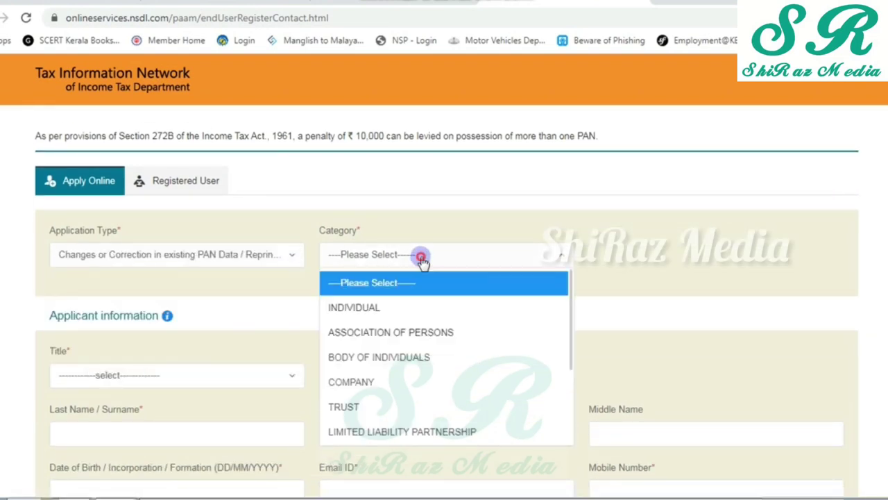
pyautogui.click(368, 307)
# - Select the applicant's title and enter the applicant's last name
pyautogui.scroll(-2, 242, 347)
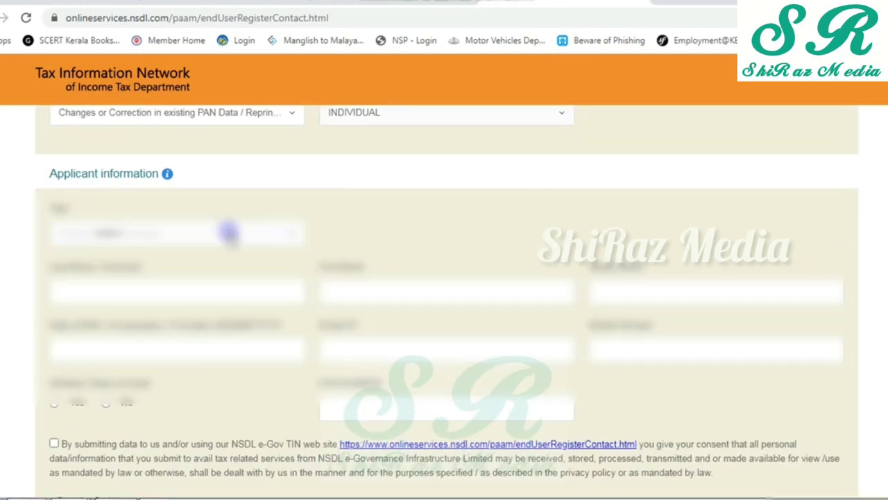
pyautogui.click(229, 236)
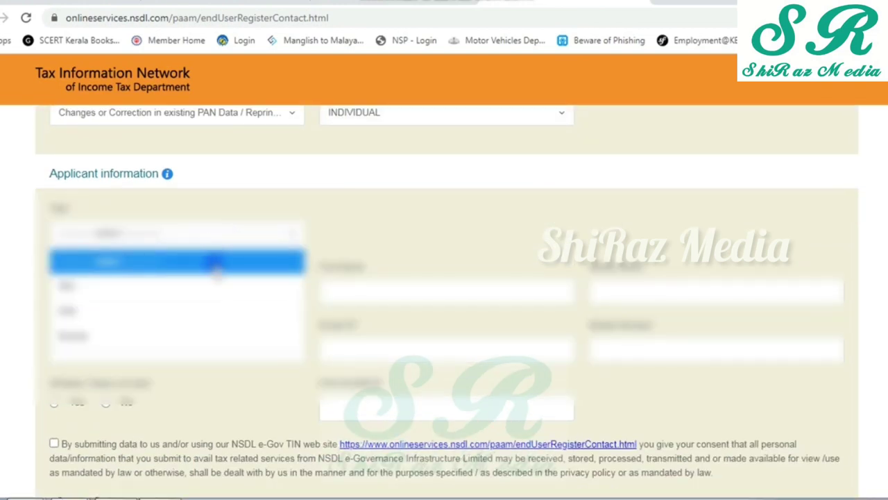
pyautogui.click(122, 314)
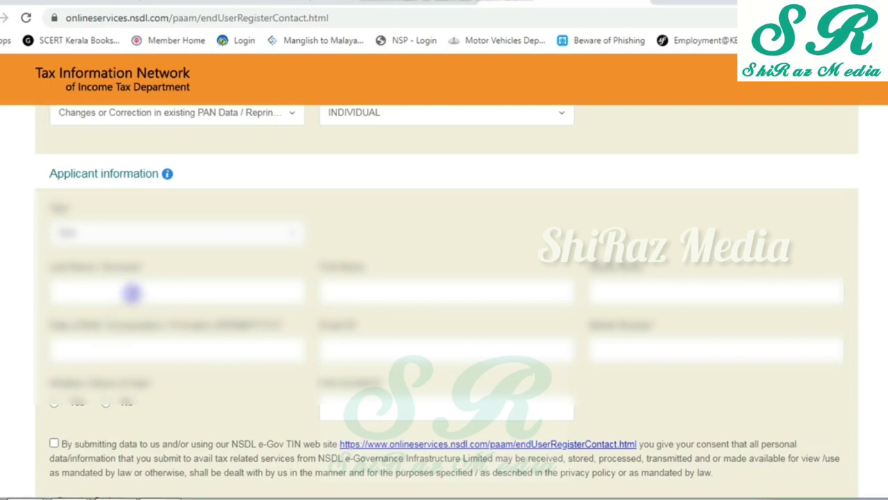
pyautogui.click(138, 294)
pyautogui.write('Shi')
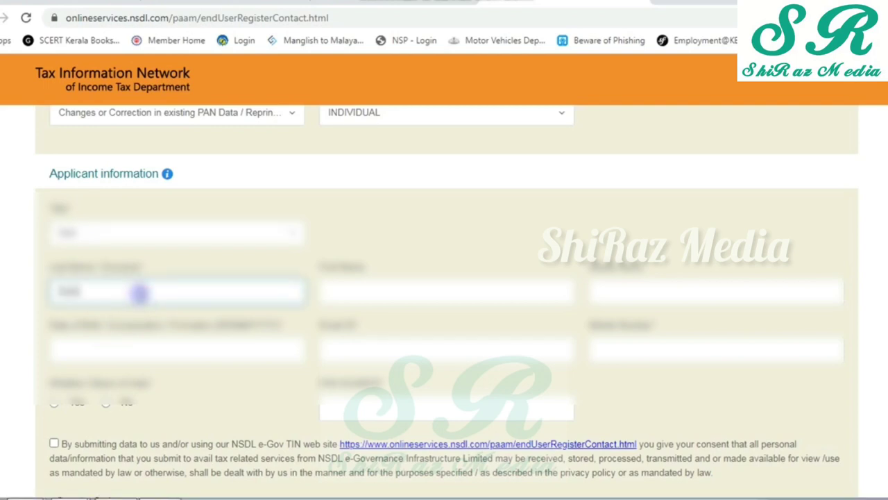
pyautogui.press('Tab')
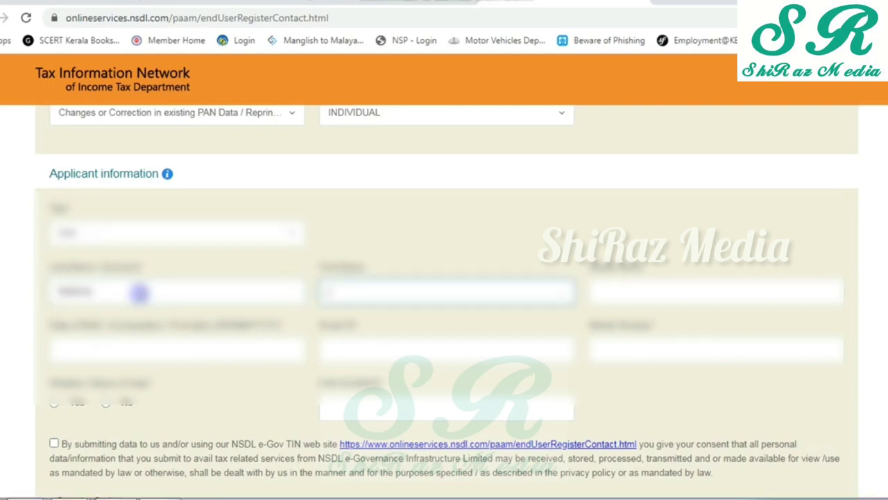
pyautogui.press('Tab')
pyautogui.press('Tab')
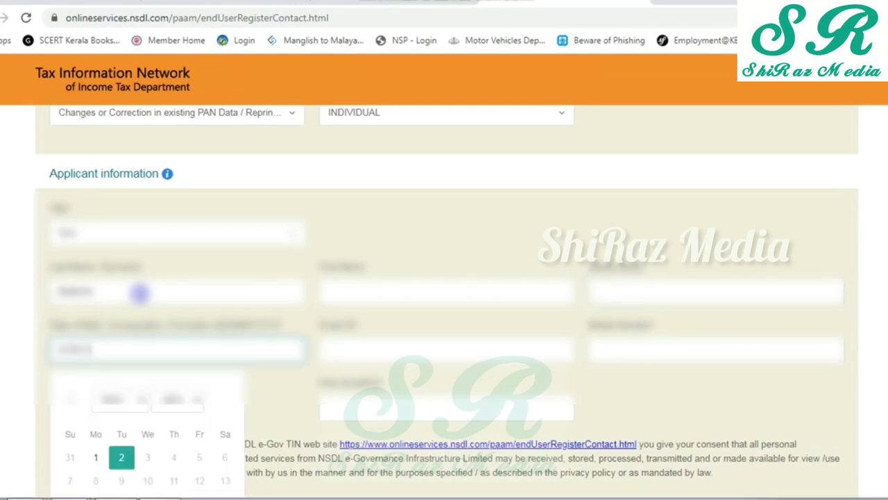
# - Fill in the birth date, e-mail address and mobile number, and mark the applicant as an Indian citizen
pyautogui.write('1')
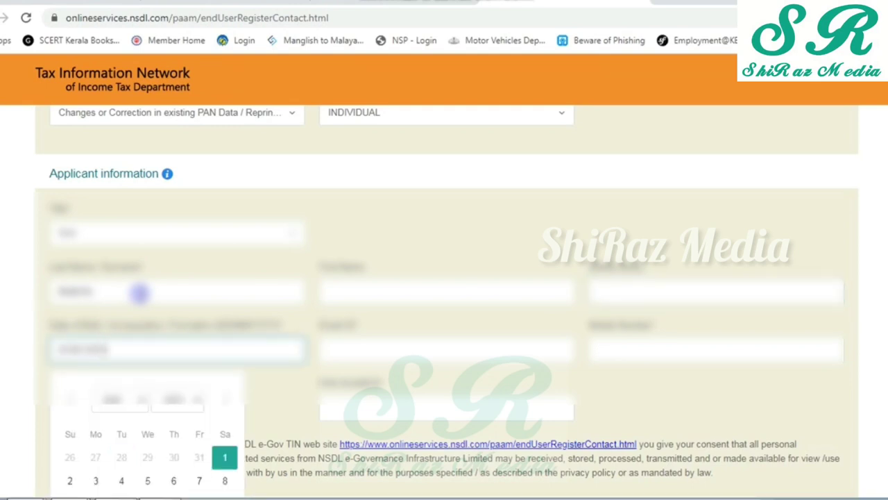
pyautogui.press('Tab')
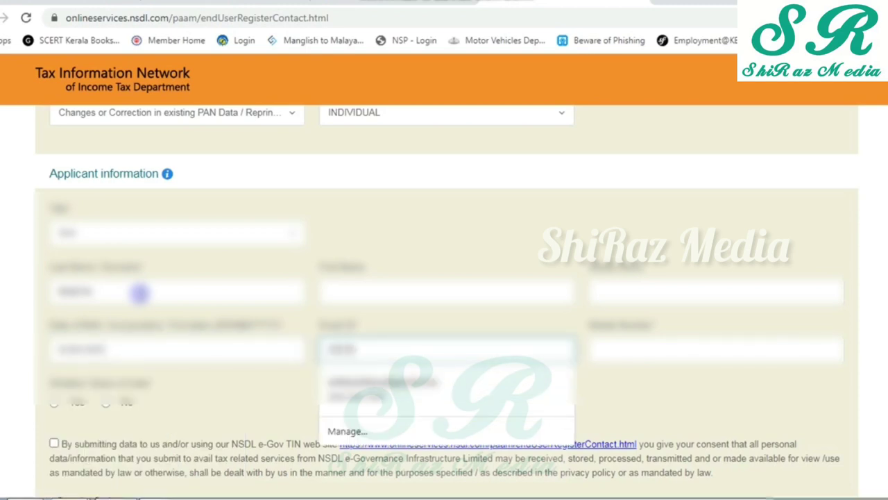
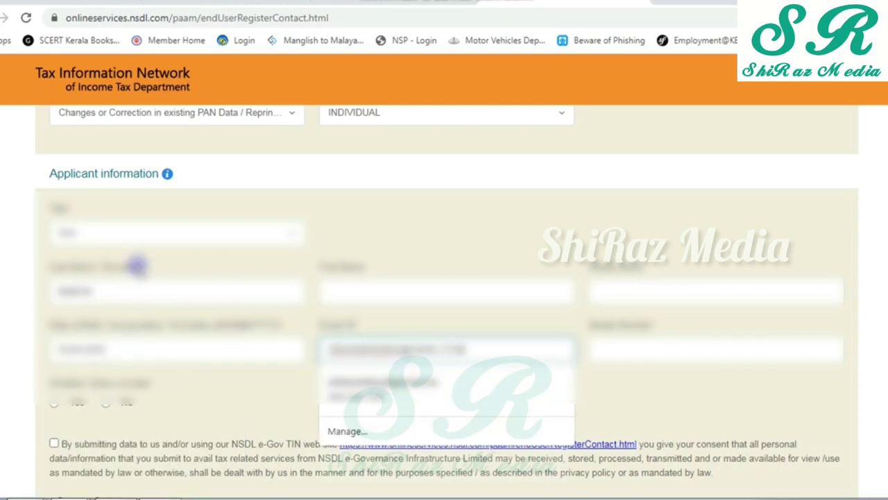
pyautogui.press('Tab')
pyautogui.click(137, 266)
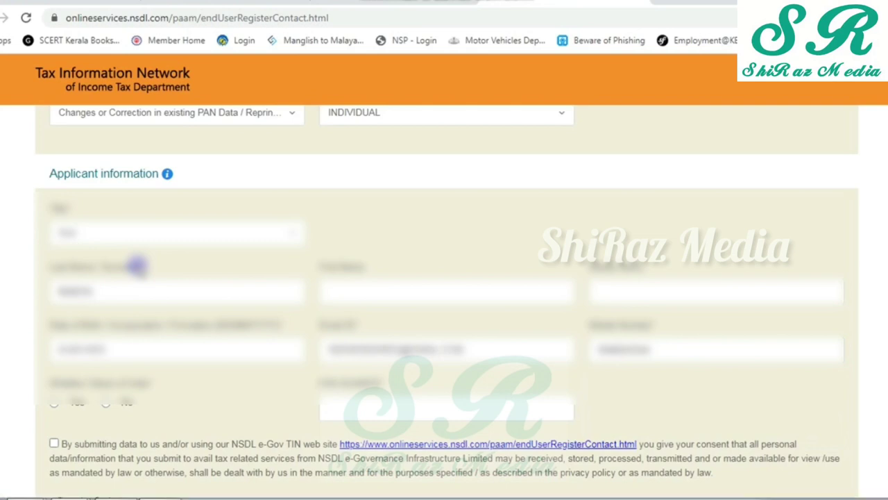
pyautogui.click(54, 403)
# - Enter the existing PAN number, correcting its last character
pyautogui.click(382, 408)
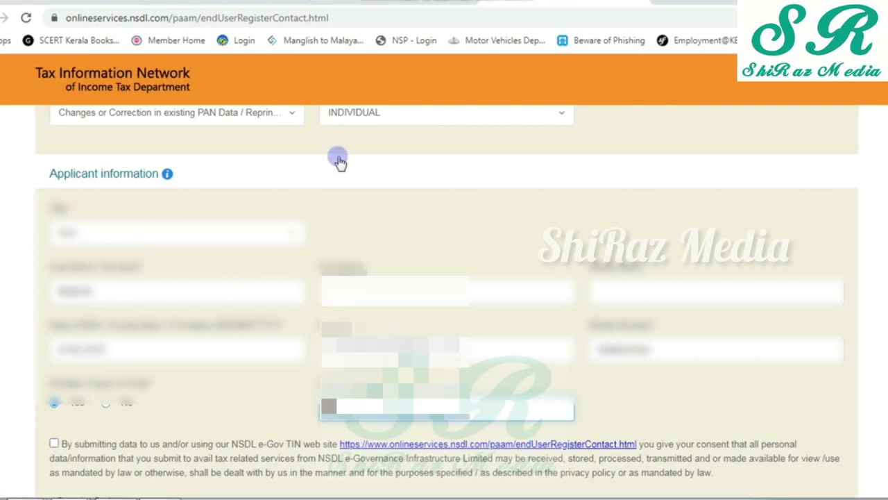
pyautogui.press('BackSpace')
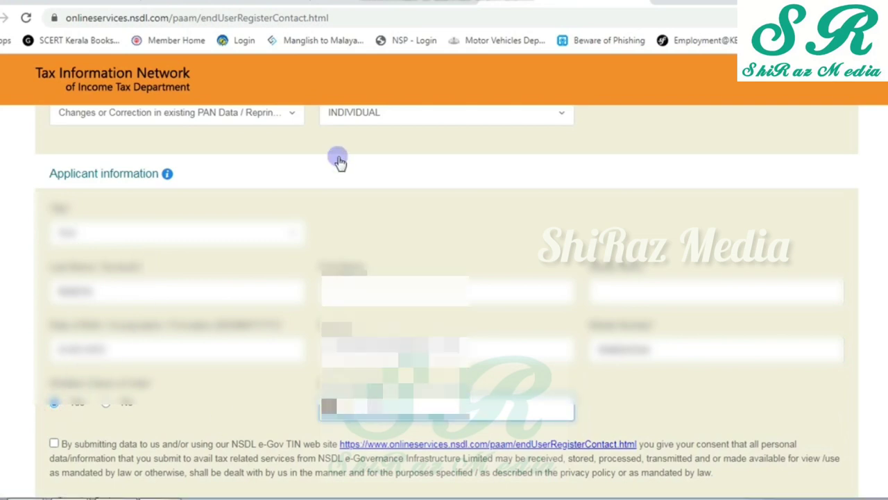
pyautogui.scroll(-3, 337, 159)
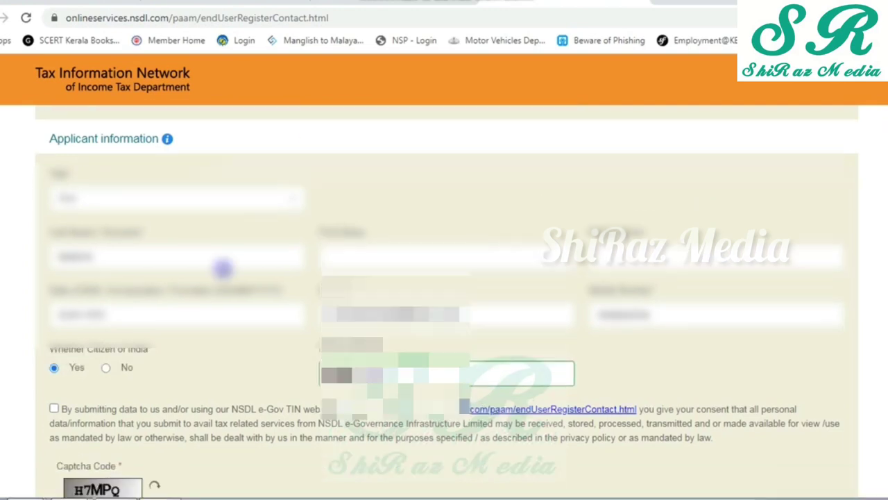
# - Accept the consent statement, enter the captcha code and submit the registration request
pyautogui.click(54, 230)
pyautogui.click(121, 353)
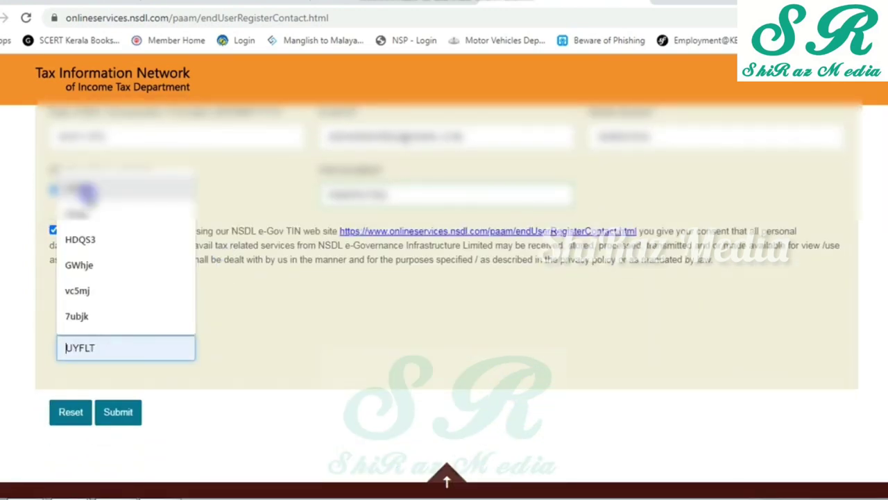
pyautogui.write('H7MPQ')
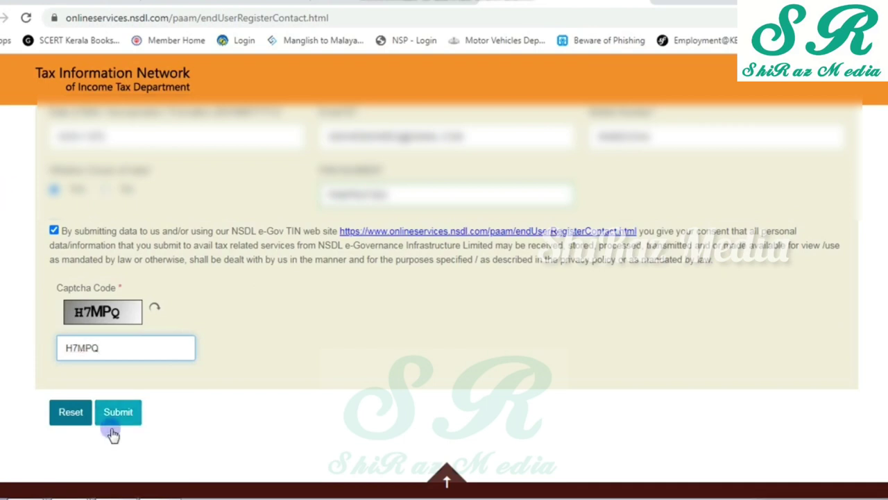
pyautogui.click(119, 414)
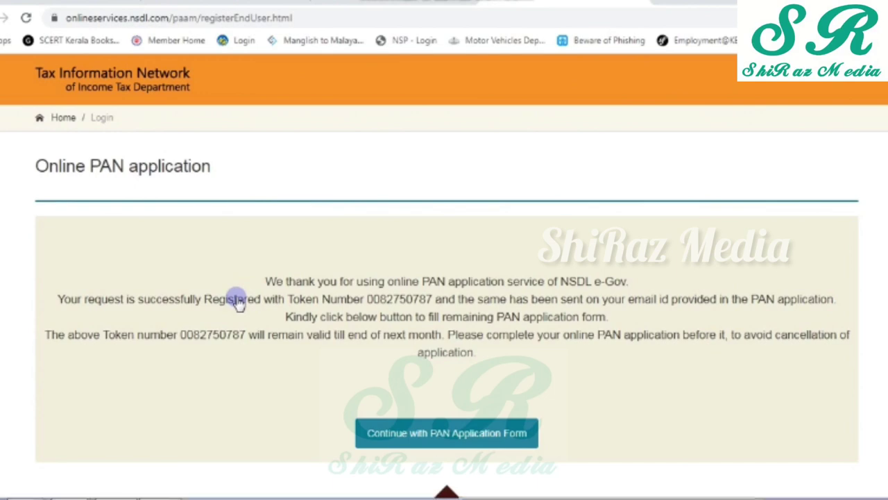
# - Continue to the full correction form and choose submitting scanned images through e-Sign
pyautogui.click(404, 435)
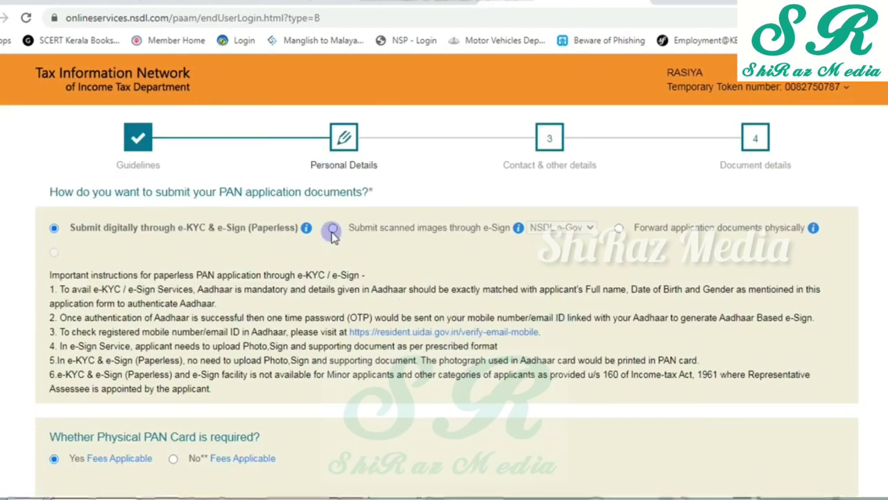
pyautogui.click(333, 228)
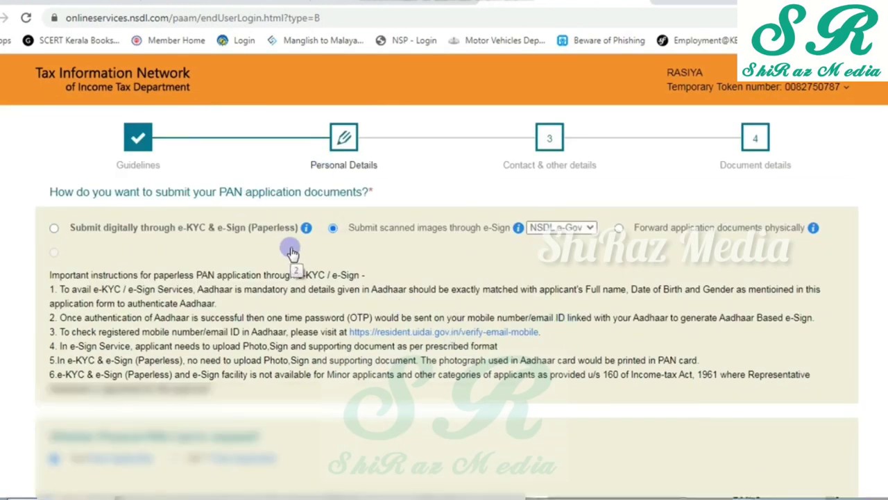
pyautogui.scroll(-3, 290, 245)
pyautogui.scroll(-2, 282, 264)
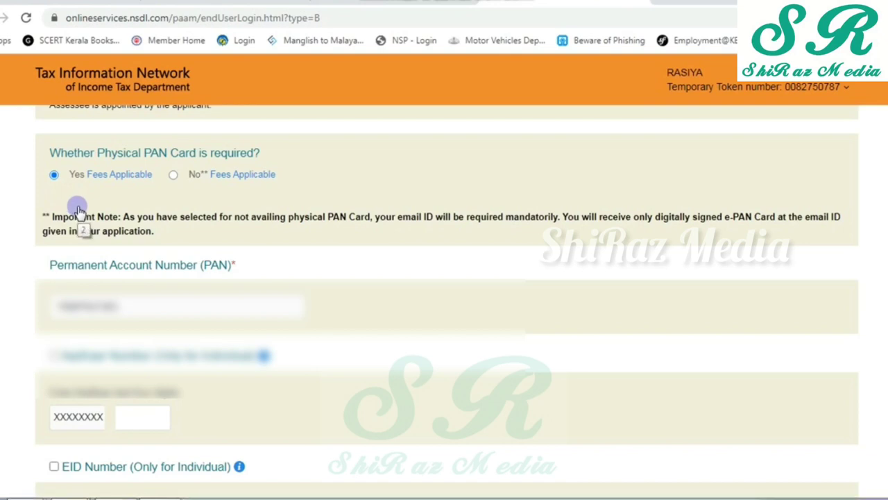
# - Enter the Aadhaar digits, tick EID Number, and fill in the name as per Aadhaar
pyautogui.click(152, 416)
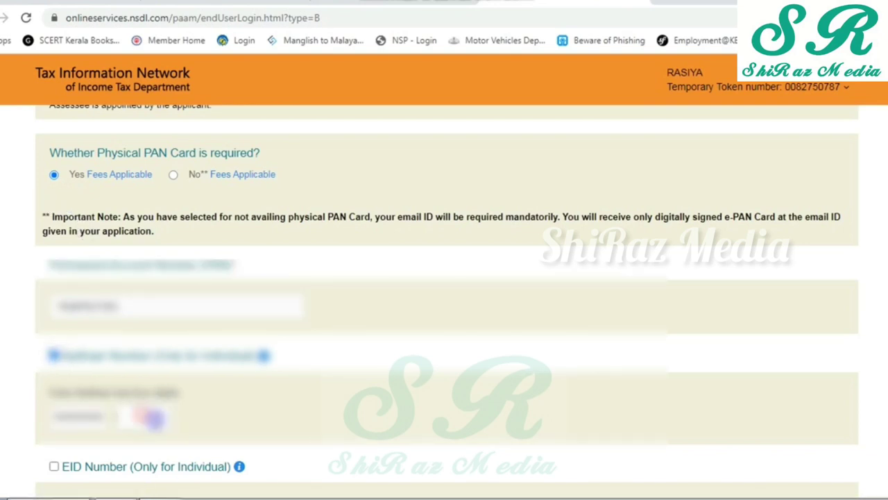
pyautogui.scroll(-2, 104, 389)
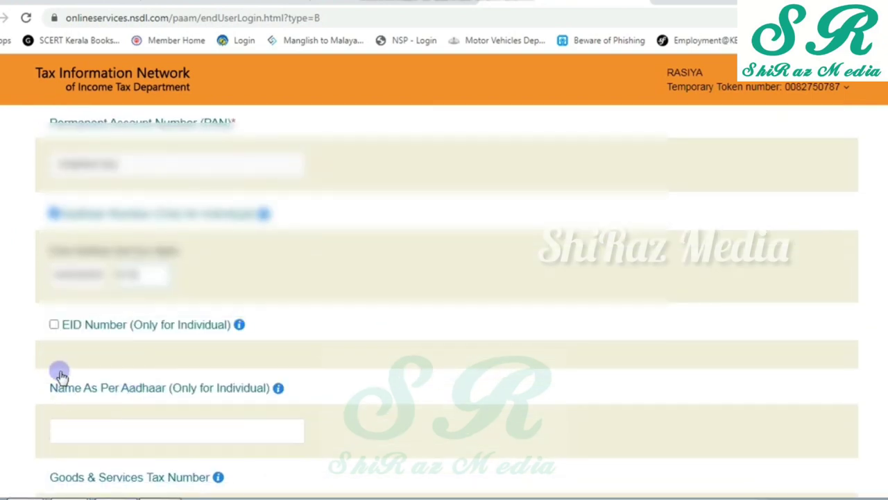
pyautogui.click(53, 326)
pyautogui.scroll(-2, 208, 379)
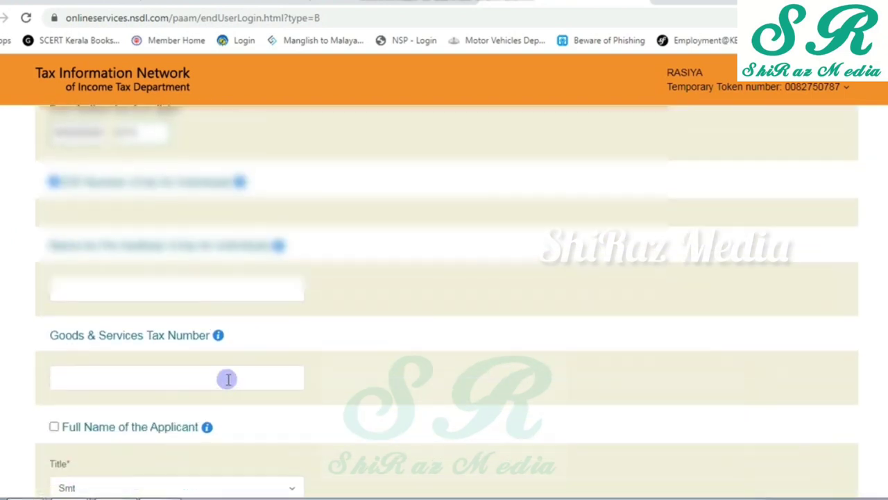
pyautogui.click(177, 285)
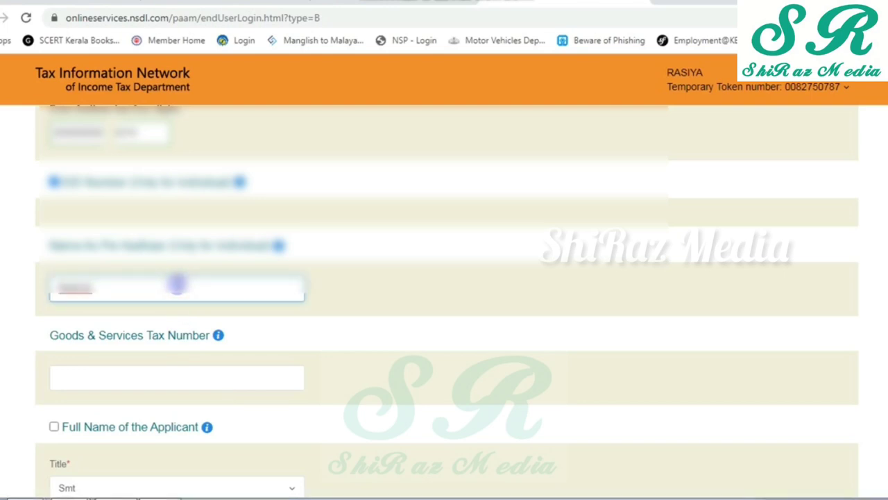
pyautogui.click(128, 379)
# - Mark gender for correction and set it to Female
pyautogui.scroll(-1, 127, 379)
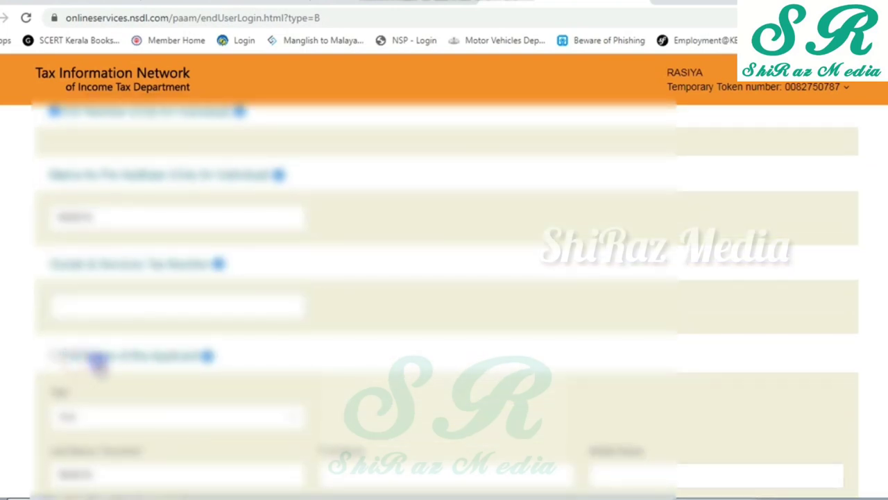
pyautogui.scroll(-3, 191, 340)
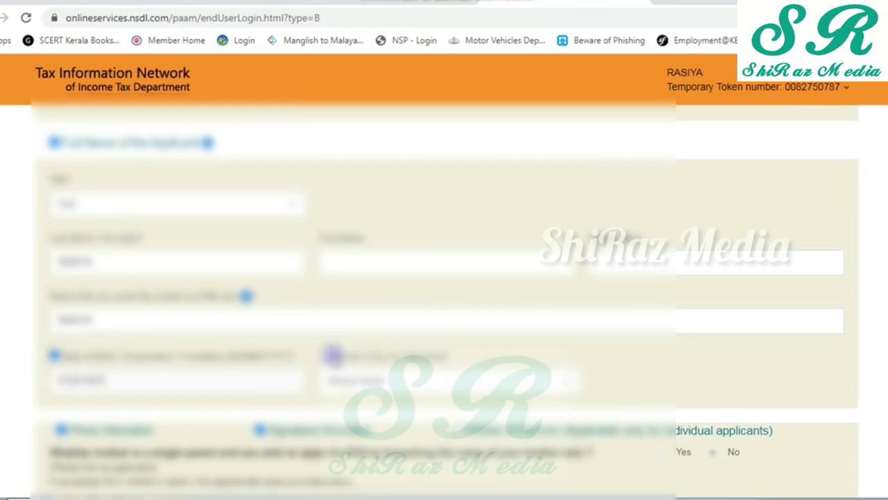
pyautogui.click(323, 356)
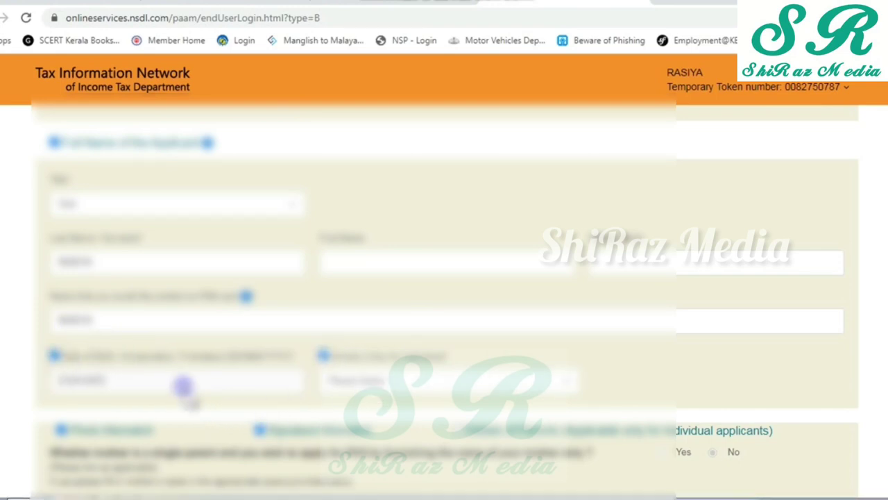
pyautogui.click(505, 378)
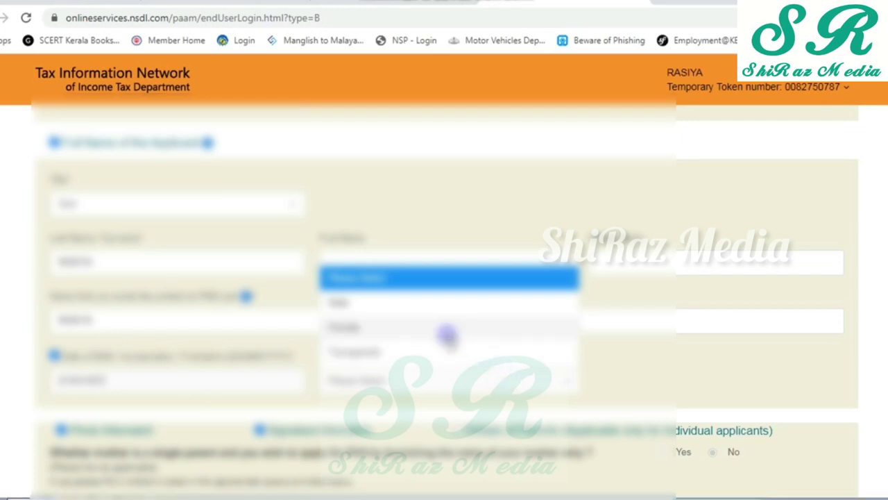
pyautogui.click(407, 326)
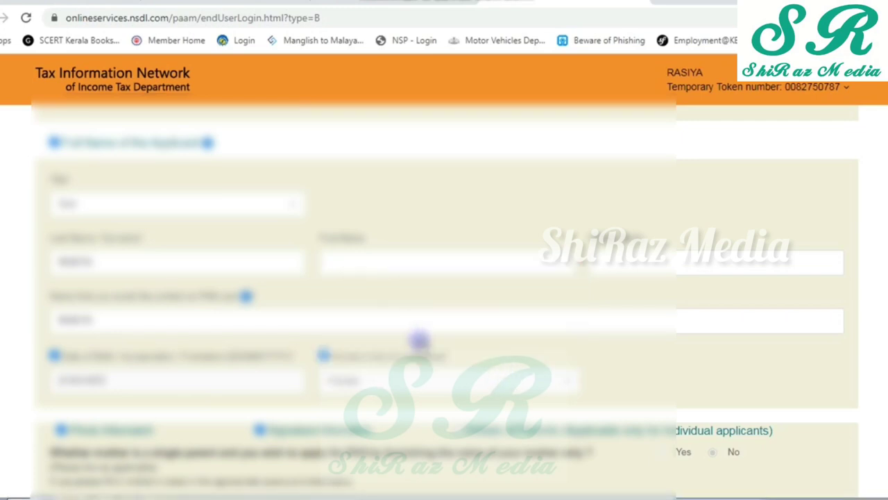
# - Enter the father's last name in the parents section
pyautogui.scroll(-3, 425, 352)
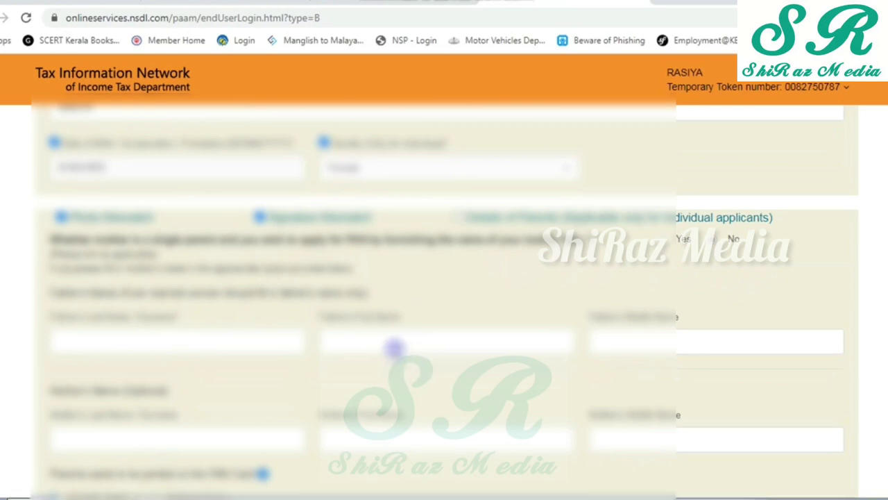
pyautogui.click(294, 339)
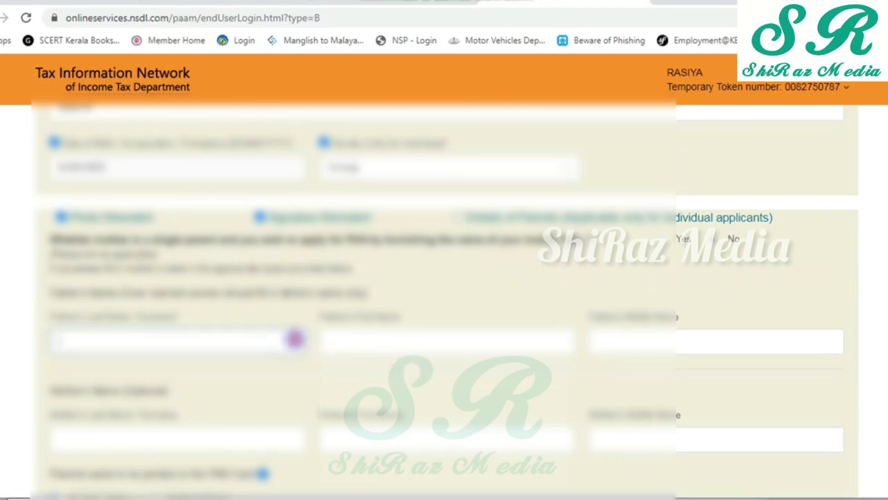
pyautogui.write('ABOOBACKER')
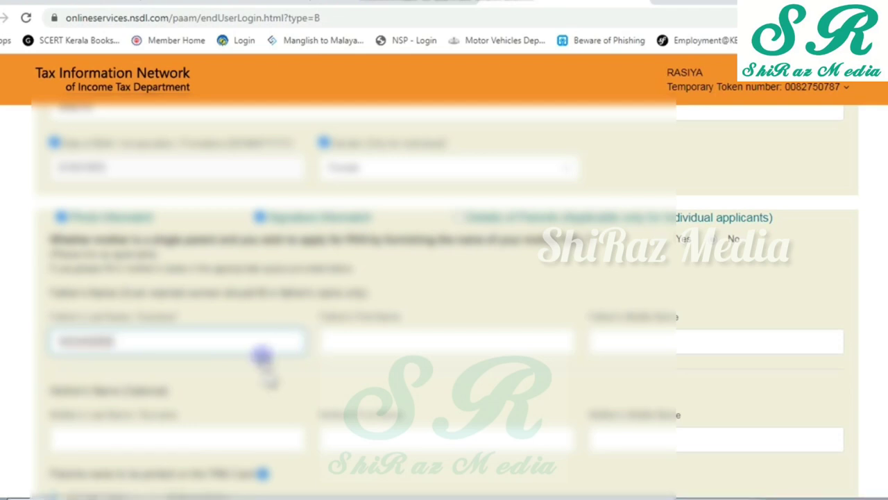
pyautogui.press('Tab')
pyautogui.press('Tab')
pyautogui.press('Tab')
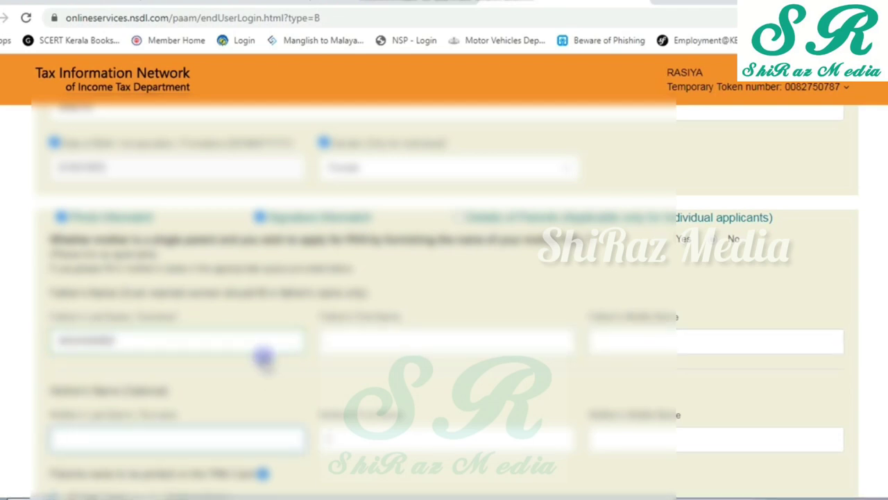
pyautogui.press('Tab')
pyautogui.press('Tab')
pyautogui.scroll(-2, 264, 358)
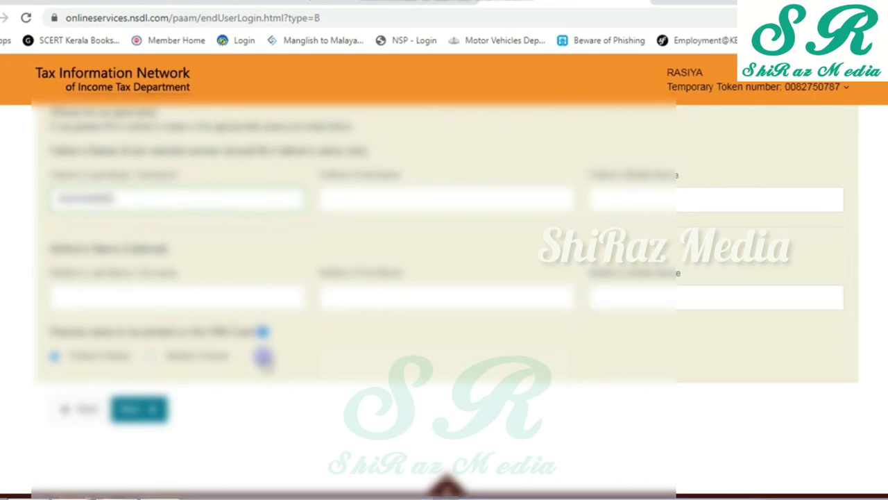
# - On the contact details step, choose Residence as the communication address
pyautogui.click(136, 411)
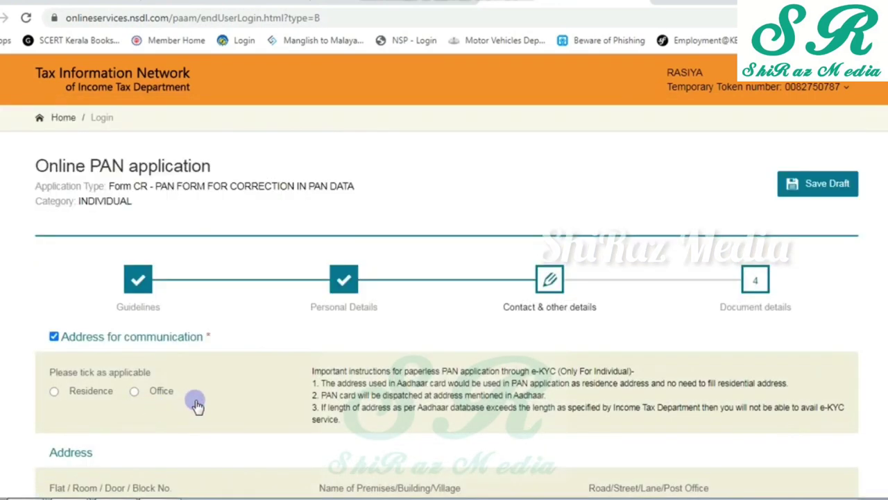
pyautogui.click(75, 392)
pyautogui.scroll(-2, 233, 397)
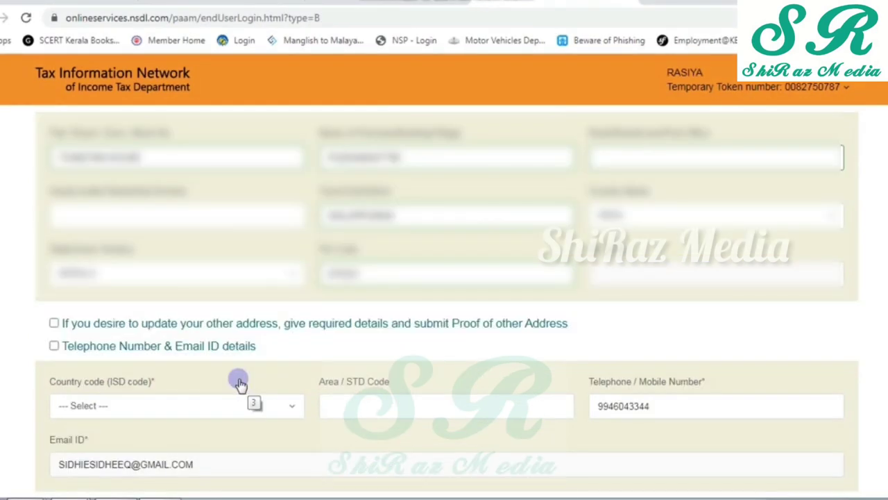
pyautogui.scroll(-1, 240, 381)
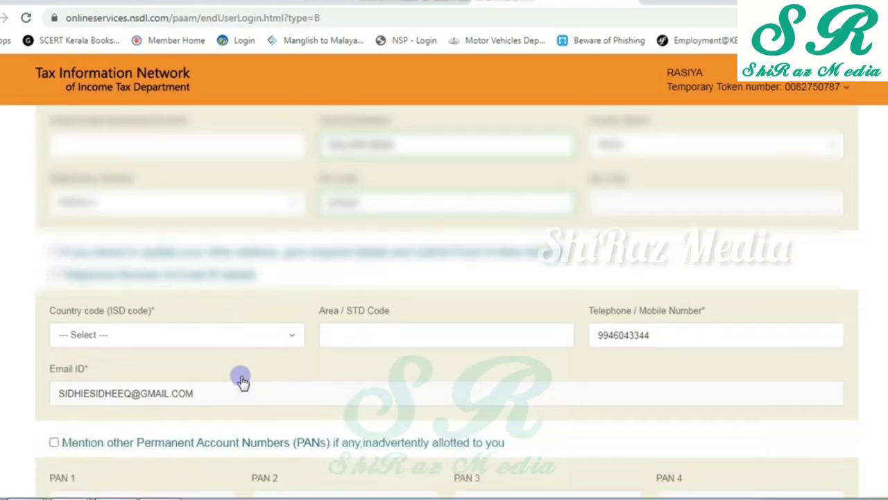
# - Set the country code to INDIA (91) and advance to the Document details step
pyautogui.click(250, 339)
pyautogui.write('india')
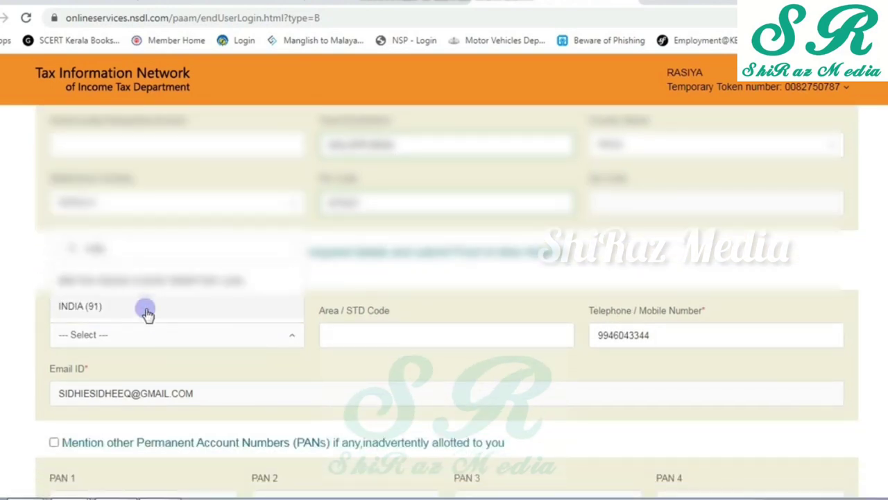
pyautogui.click(141, 310)
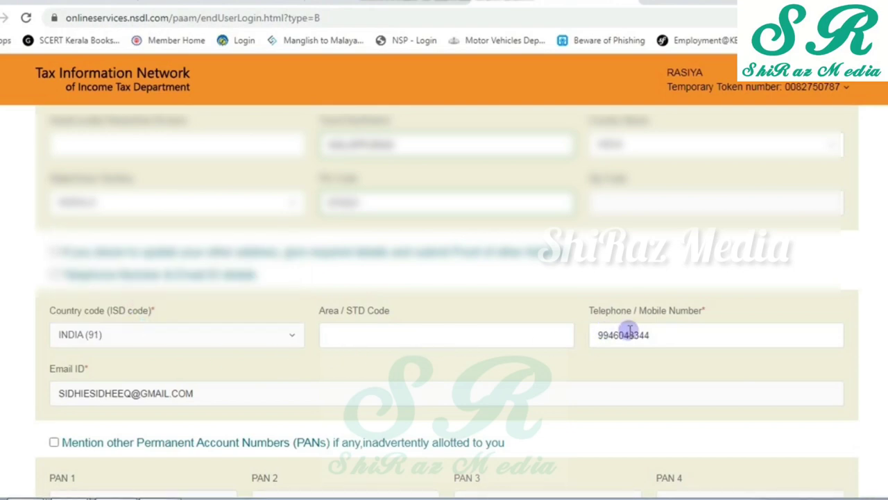
pyautogui.scroll(-2, 573, 347)
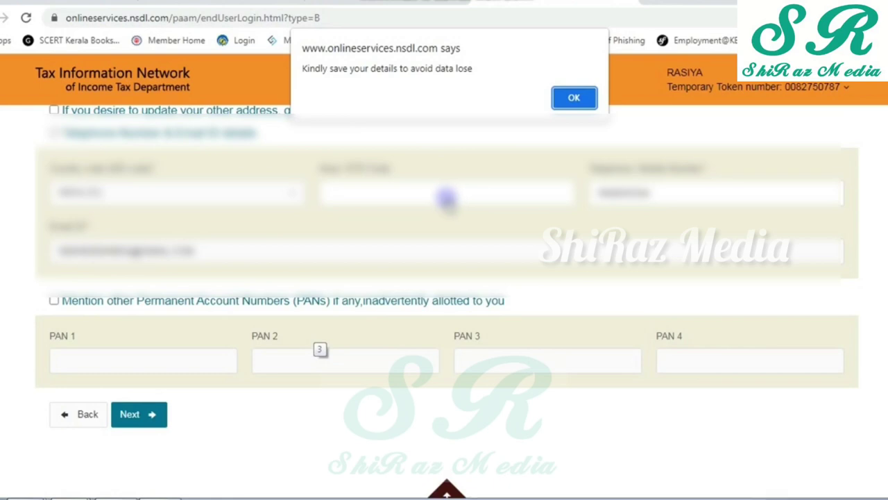
pyautogui.click(574, 98)
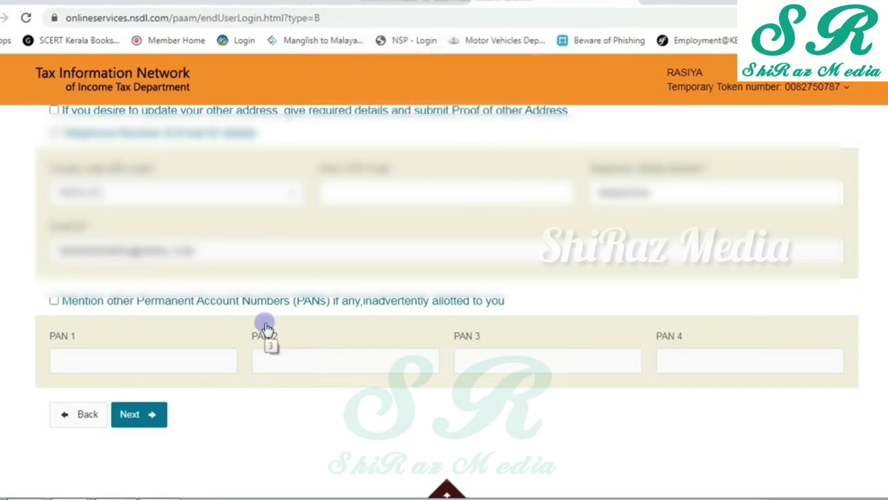
pyautogui.scroll(-2, 267, 327)
pyautogui.click(125, 368)
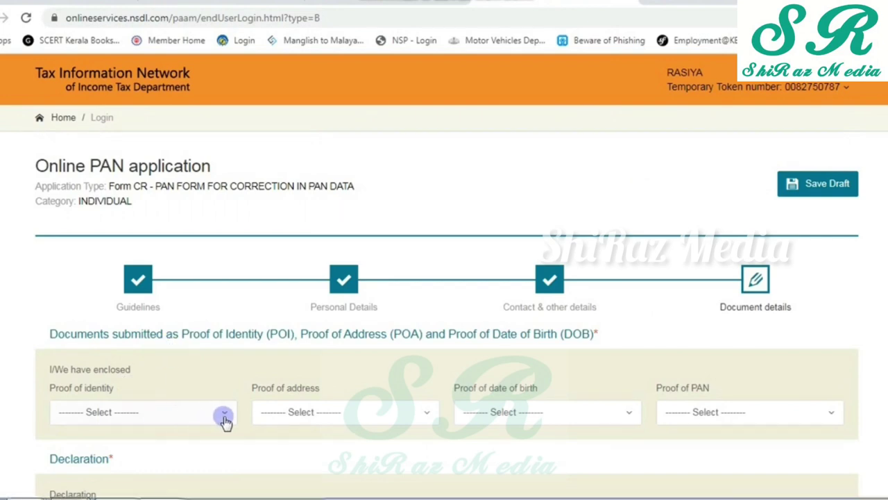
# - Select AADHAAR Card as proof of identity, address and birth date, and Copy of Pan Card as PAN proof
pyautogui.scroll(-1, 231, 406)
pyautogui.scroll(-1, 231, 403)
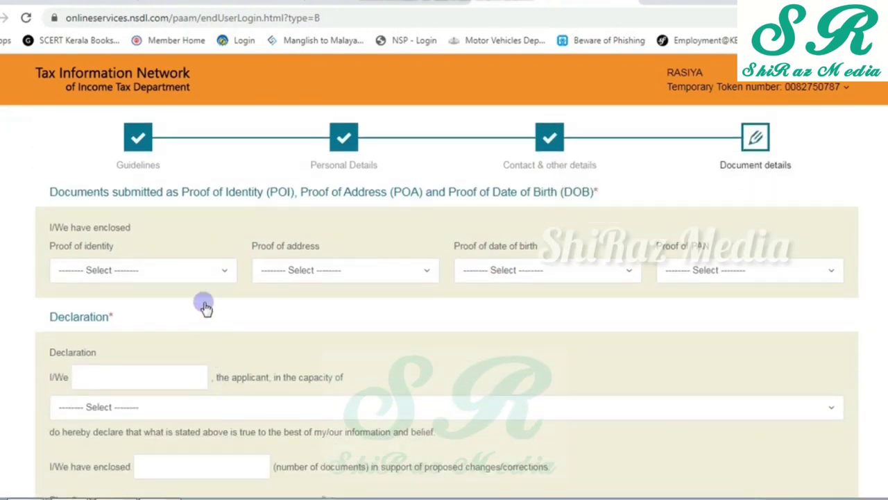
pyautogui.click(224, 273)
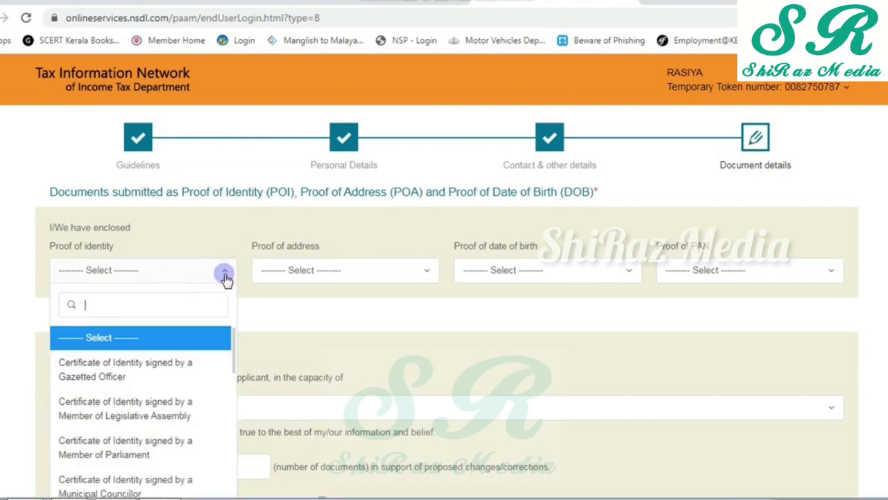
pyautogui.write('aa')
pyautogui.click(198, 343)
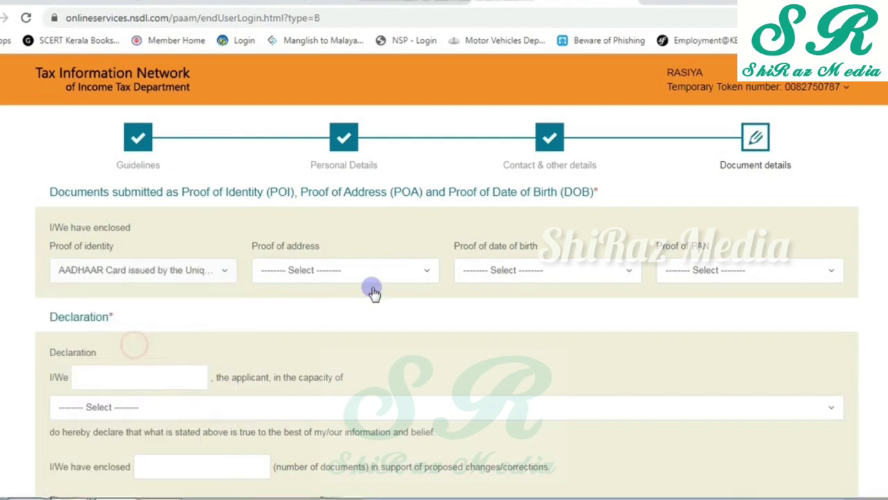
pyautogui.click(422, 276)
pyautogui.write('aa')
pyautogui.click(333, 343)
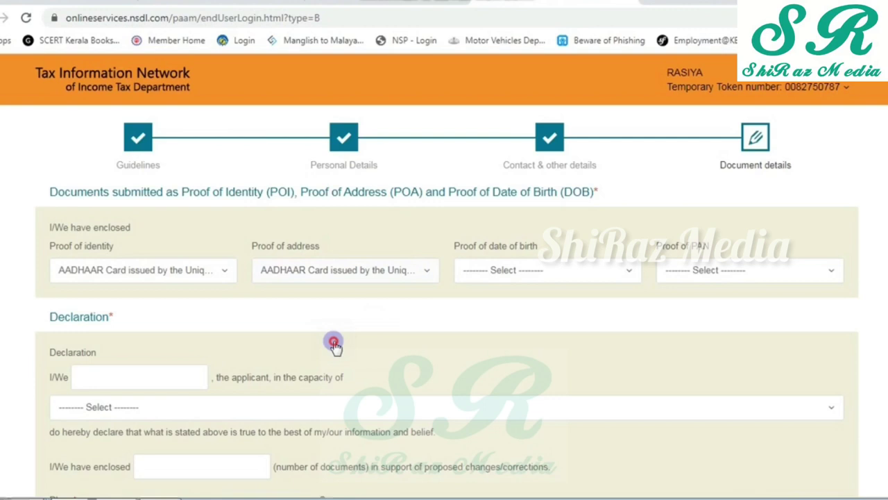
pyautogui.click(578, 277)
pyautogui.write('aa')
pyautogui.click(517, 341)
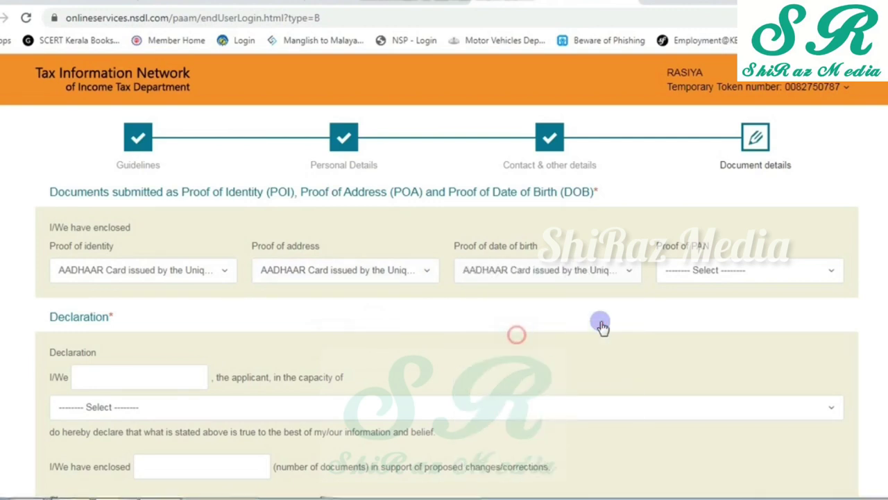
pyautogui.click(751, 280)
pyautogui.click(727, 329)
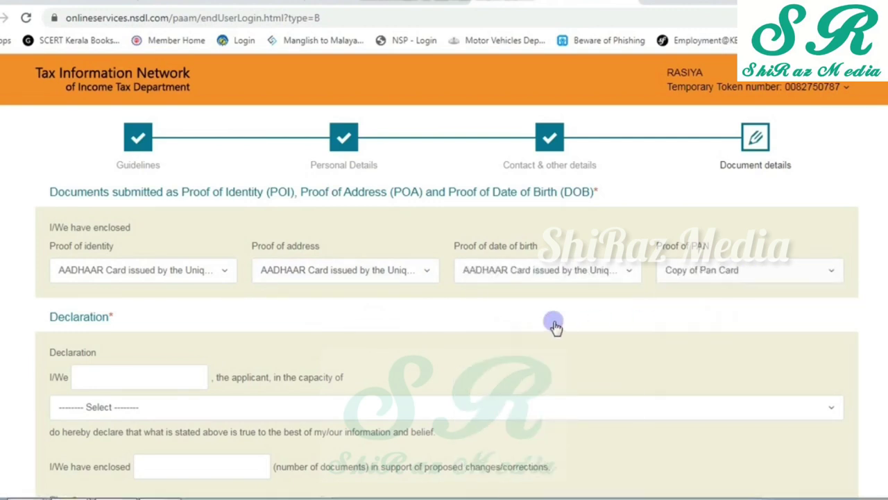
# - Enter the declarant's name and set the declaration capacity to Himself/Herself
pyautogui.scroll(-1, 409, 347)
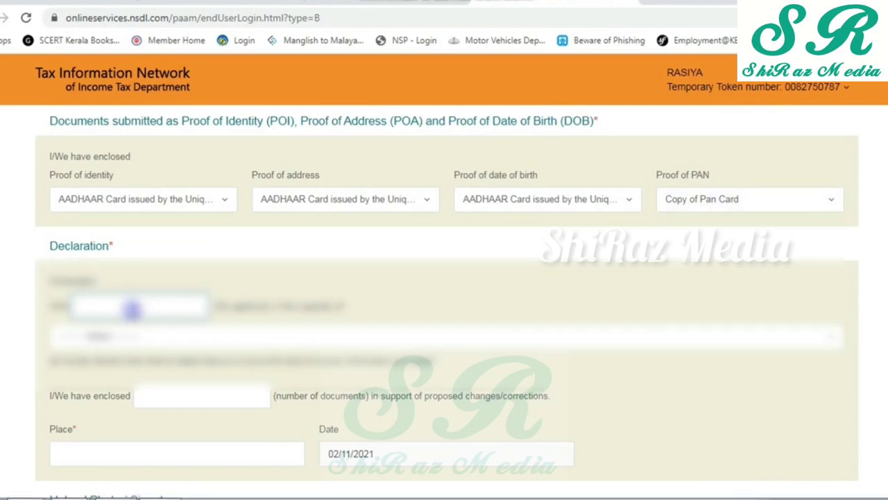
pyautogui.write('RA')
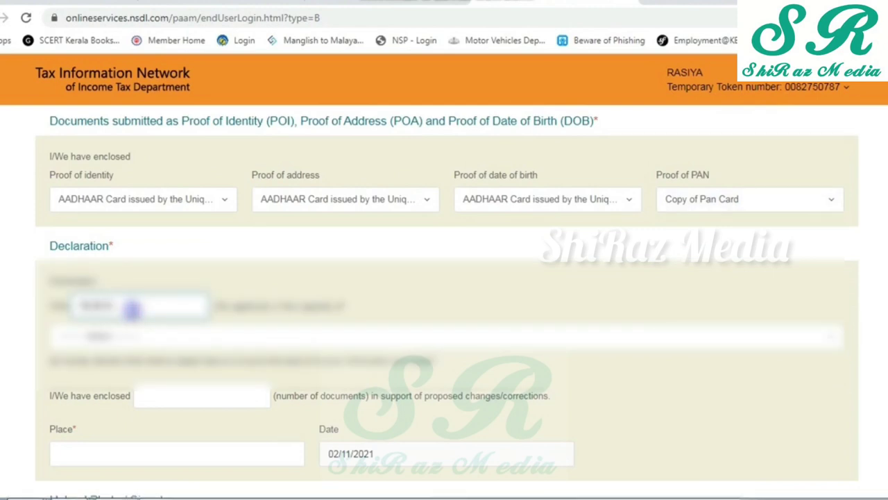
pyautogui.click(124, 339)
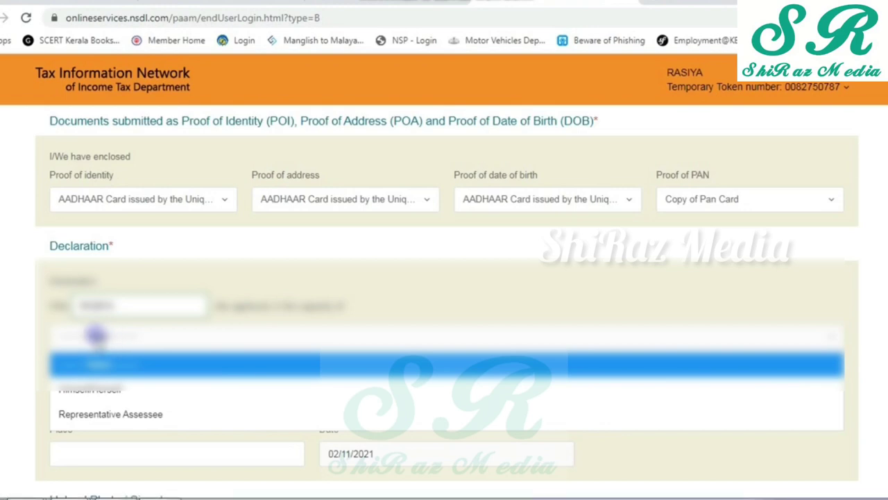
pyautogui.click(105, 389)
pyautogui.scroll(-1, 178, 323)
# - Fill in the place of declaration
pyautogui.scroll(-1, 165, 350)
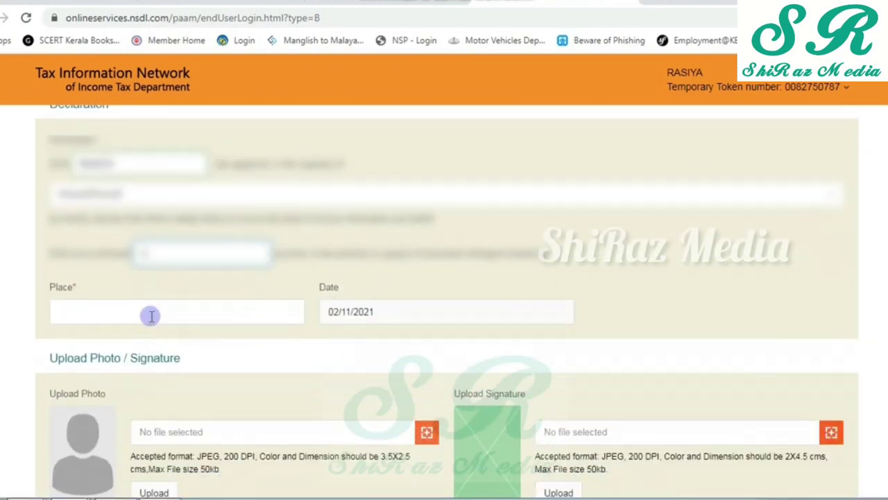
pyautogui.click(149, 313)
pyautogui.write('PUZHAKKATTIRI')
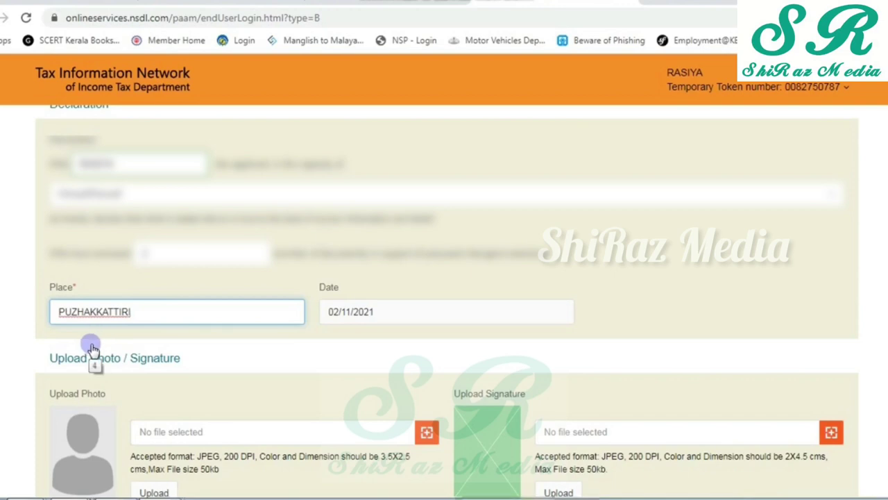
# - Upload photo.jpg as the applicant's photo
pyautogui.scroll(-2, 245, 353)
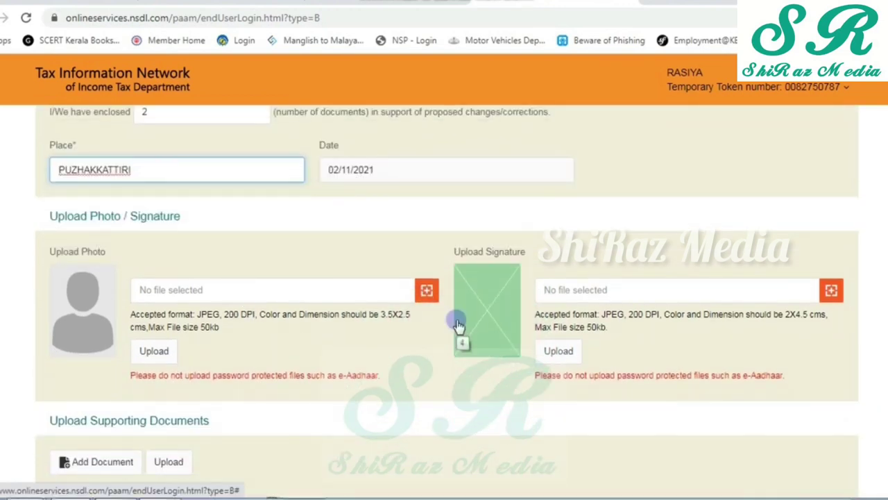
pyautogui.click(426, 292)
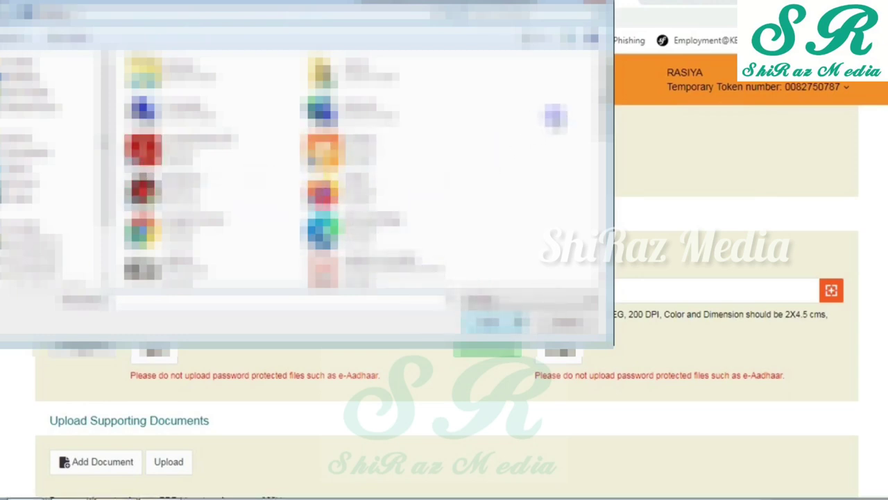
pyautogui.moveTo(604, 104); pyautogui.dragTo(606, 166)
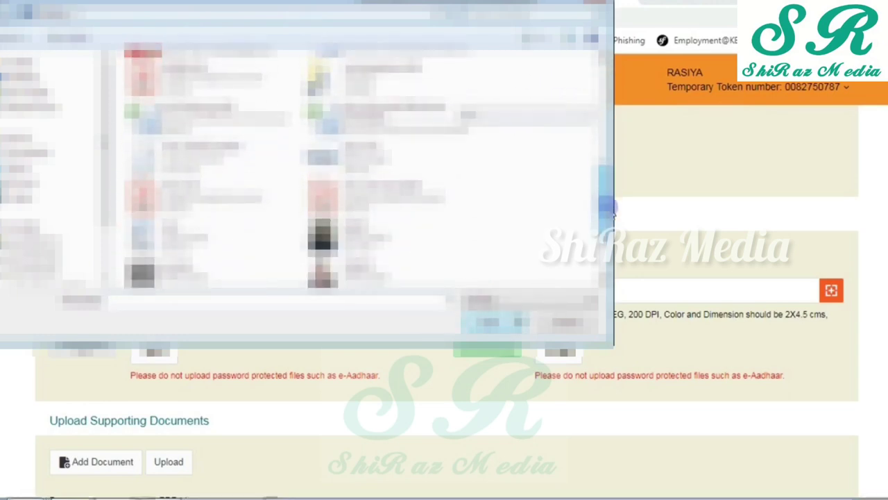
pyautogui.click(403, 236)
pyautogui.click(494, 315)
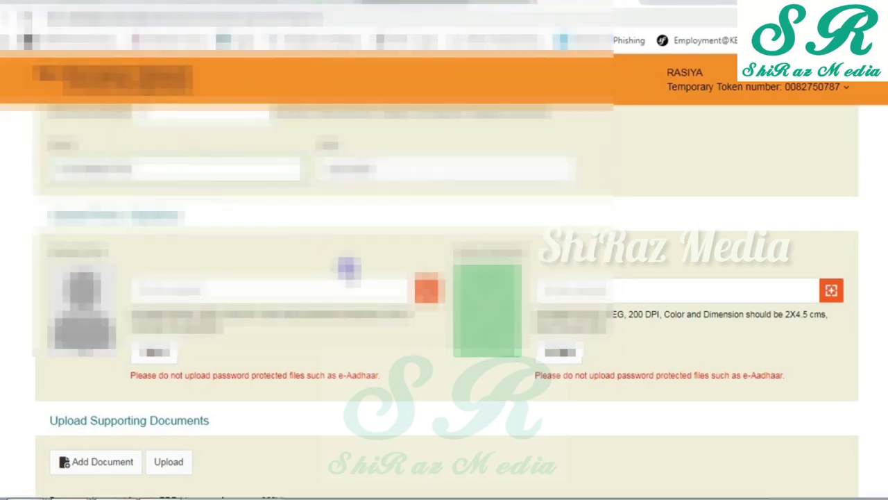
pyautogui.click(148, 354)
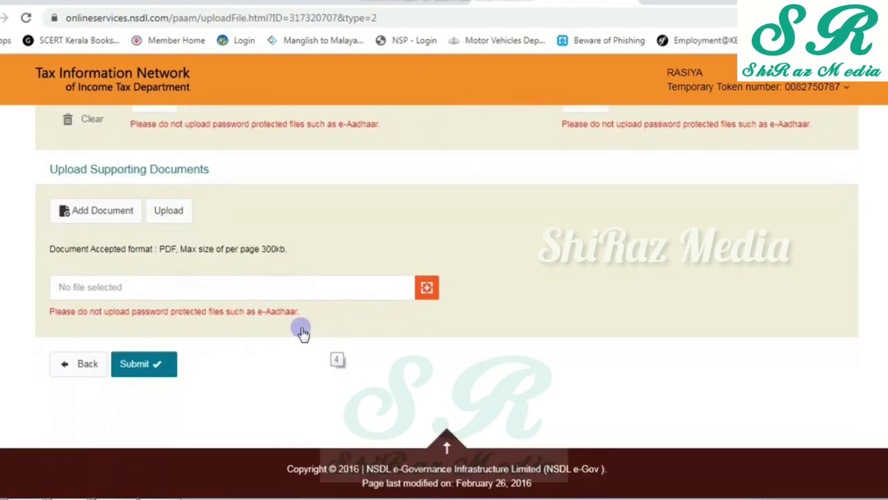
# - Upload aadhaar-converted.pdf as a supporting document
pyautogui.click(427, 288)
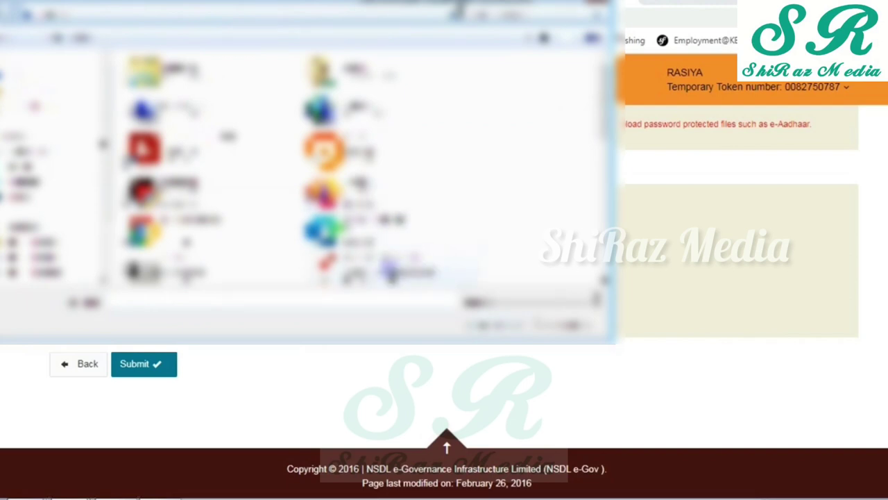
pyautogui.click(486, 325)
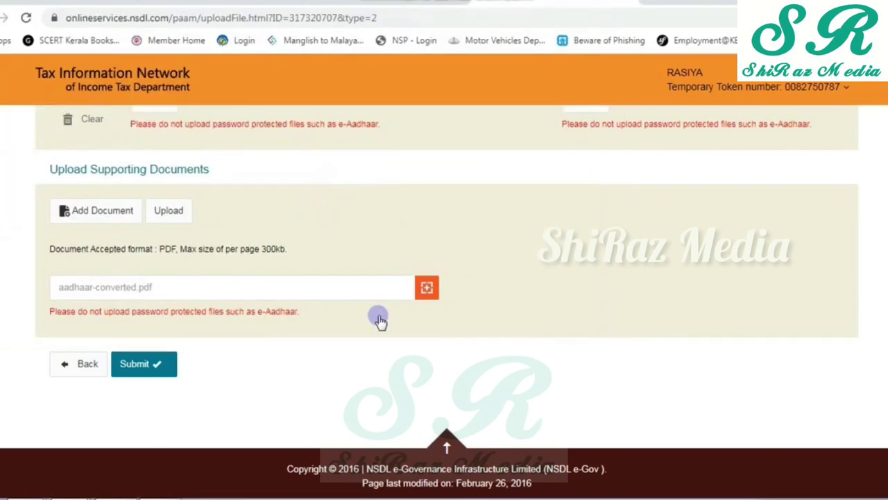
pyautogui.click(165, 211)
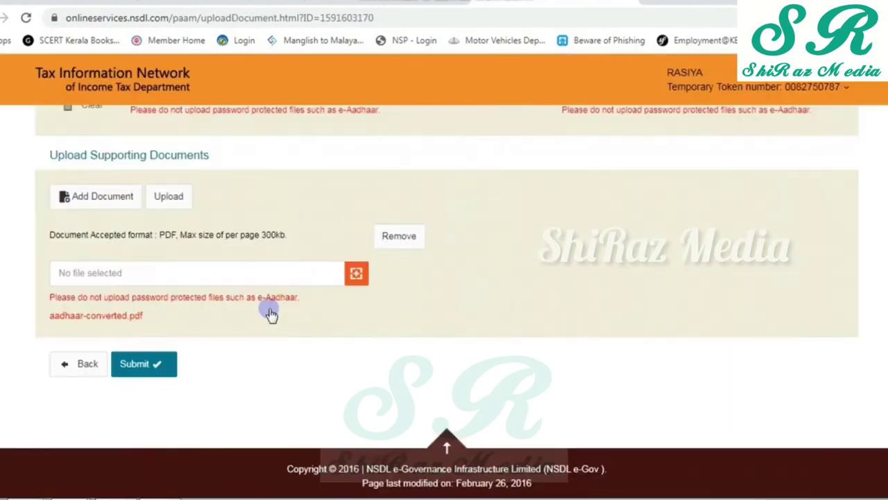
# - Upload Pan Card-converted.pdf and submit the form with its attachments
pyautogui.click(354, 276)
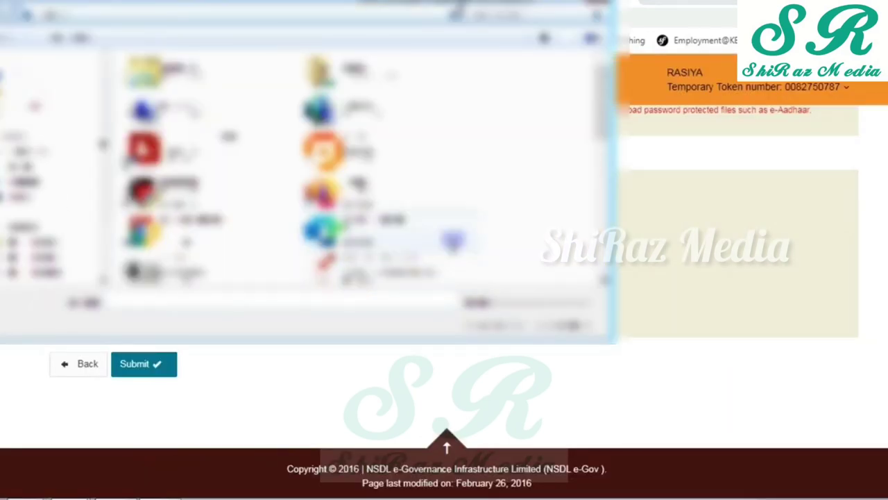
pyautogui.doubleClick(389, 198)
pyautogui.click(167, 196)
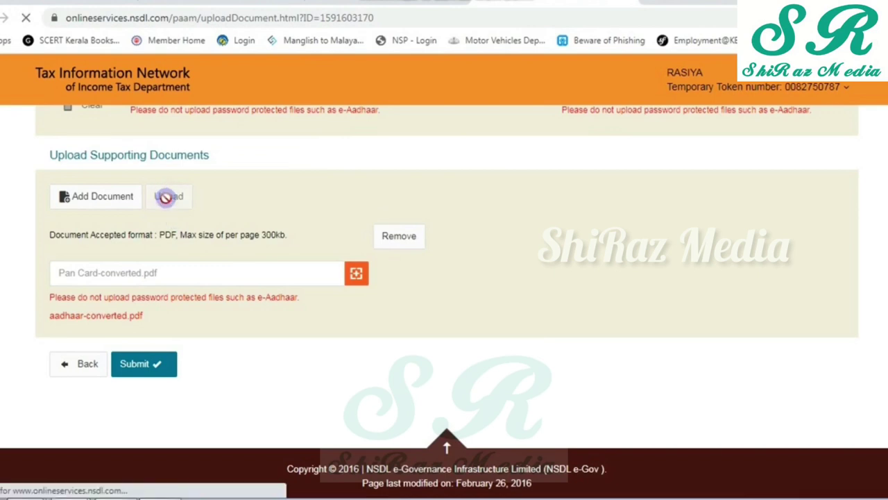
pyautogui.click(133, 368)
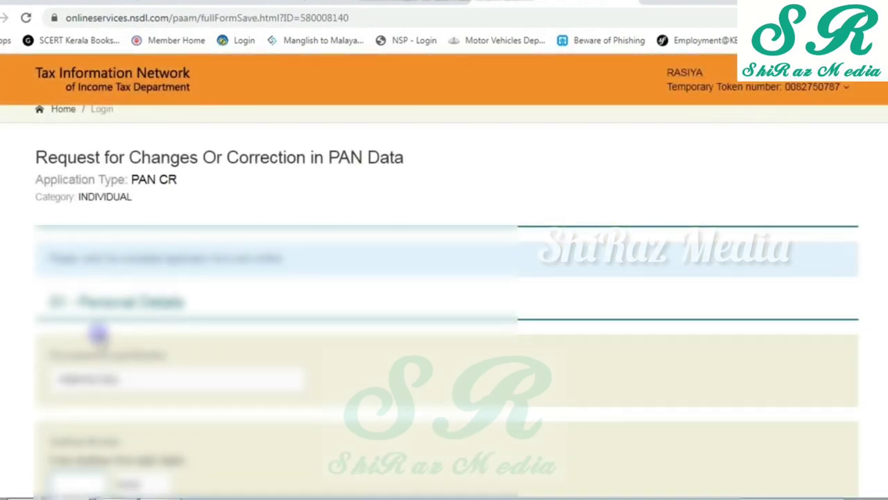
# - Review the completed correction form and enter the requested Aadhaar digits
pyautogui.scroll(-2, 139, 326)
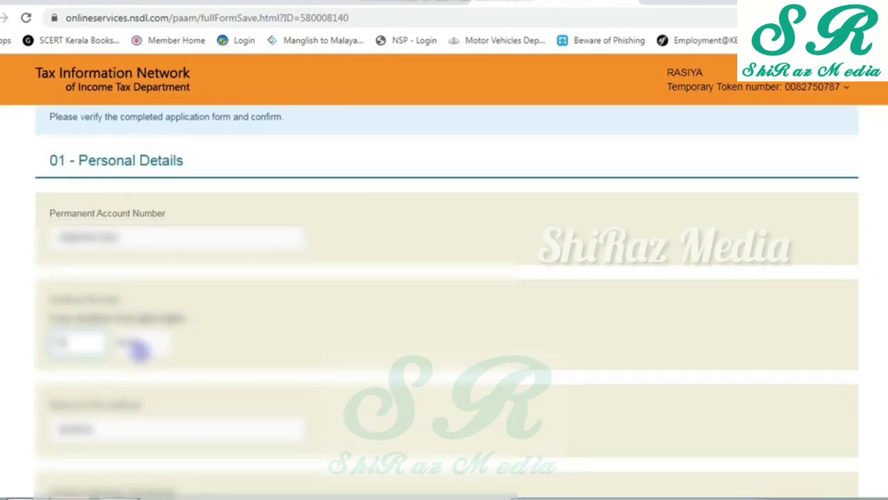
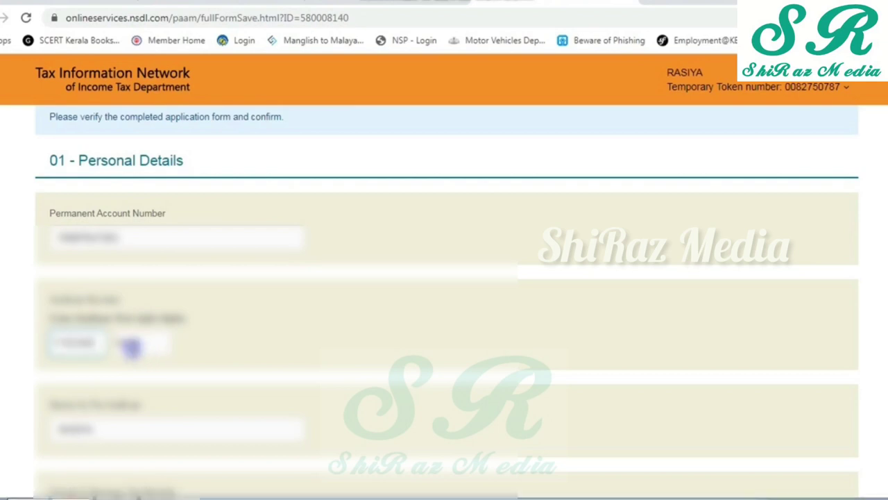
pyautogui.scroll(-4, 132, 347)
pyautogui.scroll(-1, 127, 366)
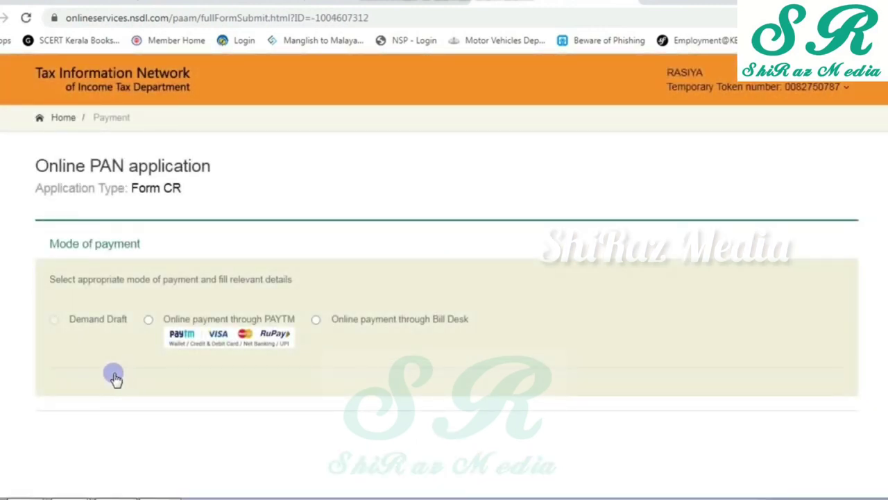
# - Choose online payment through Bill Desk as the payment mode
pyautogui.click(315, 321)
pyautogui.scroll(-3, 303, 326)
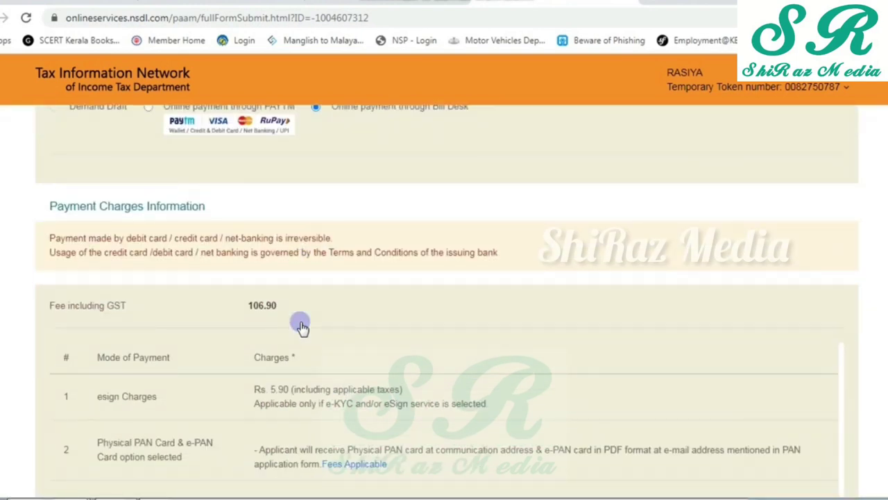
pyautogui.scroll(-1, 303, 326)
pyautogui.scroll(-3, 303, 326)
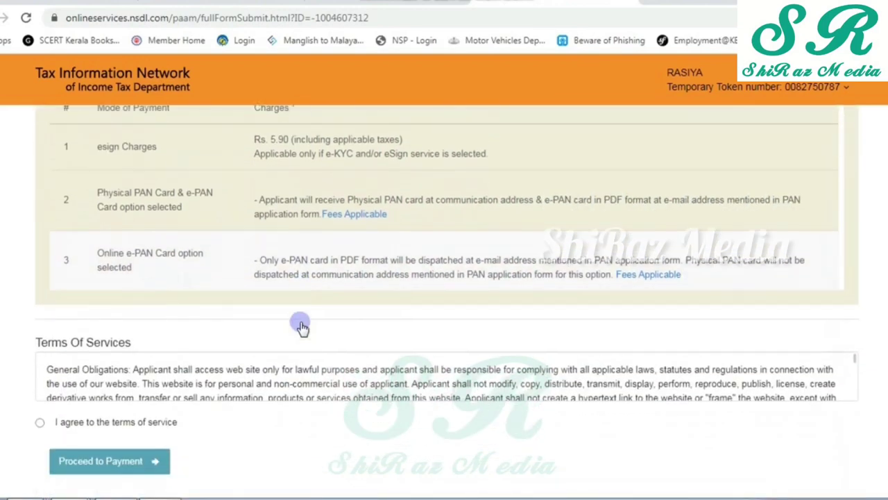
# - Accept the terms of service and confirm payment of the 106.90 fee
pyautogui.click(40, 412)
pyautogui.click(97, 450)
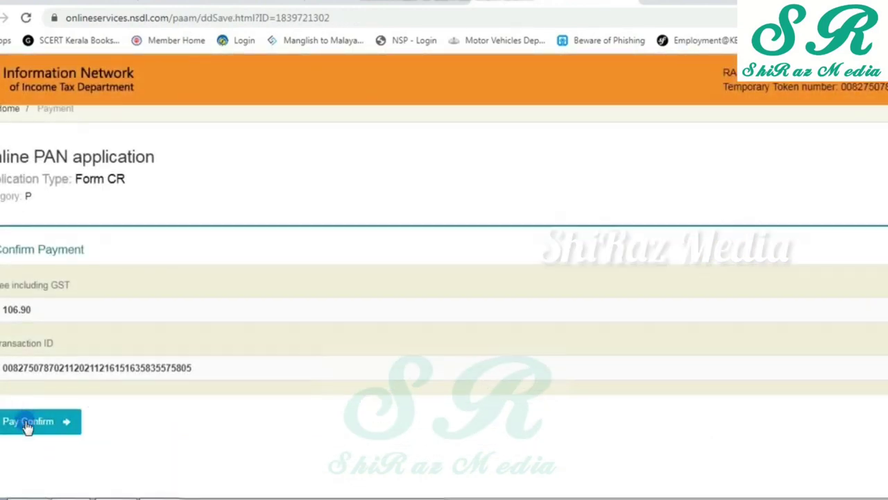
pyautogui.scroll(-1, 28, 416)
pyautogui.click(29, 363)
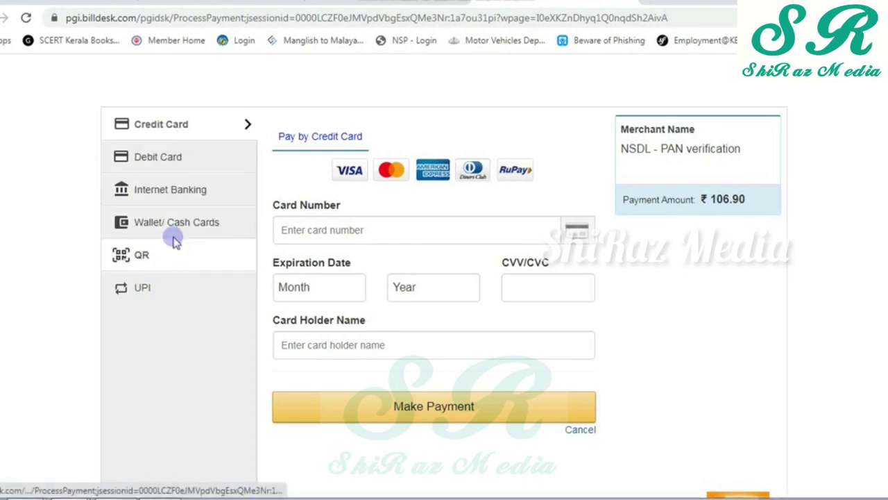
# - Choose Debit Card as the payment method for the ₹106.90 NSDL PAN fee
pyautogui.click(159, 169)
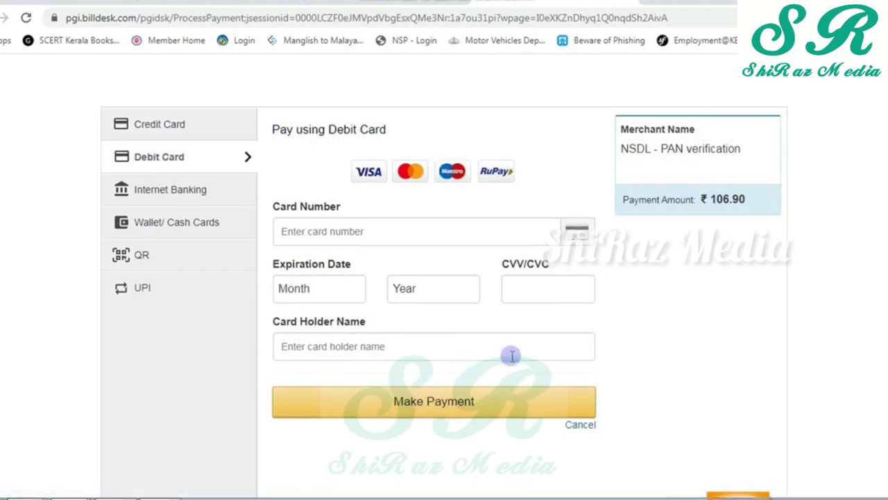
pyautogui.scroll(-1, 507, 354)
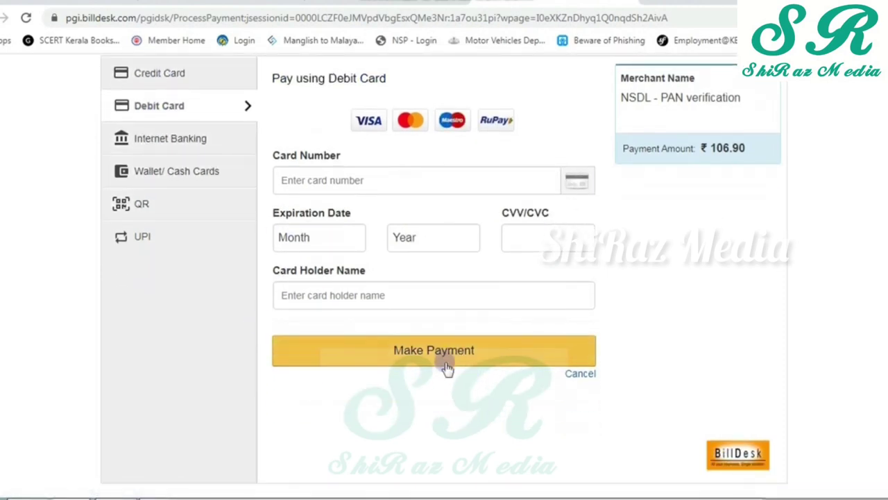